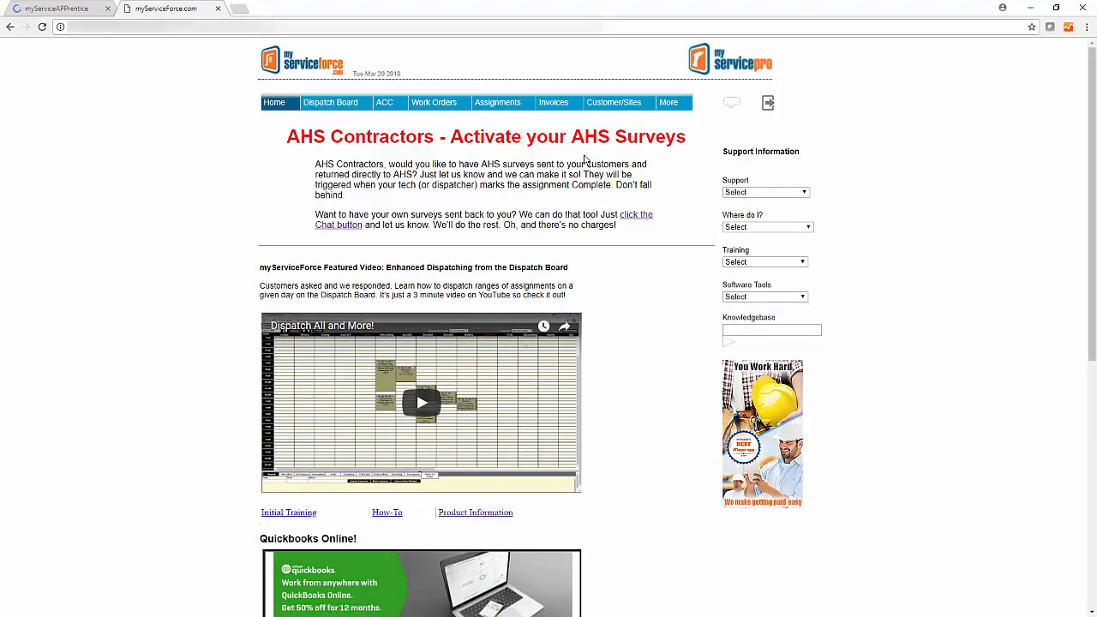
# - Open the Text Message Settings page from the Setup options
pyautogui.moveTo(672, 117)
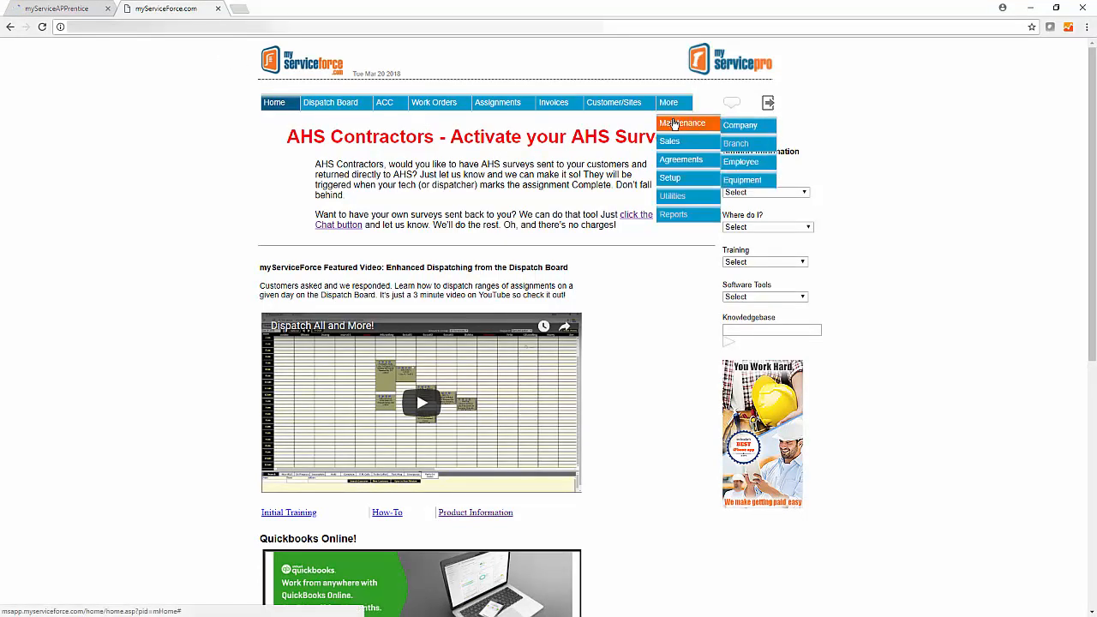
pyautogui.moveTo(686, 182)
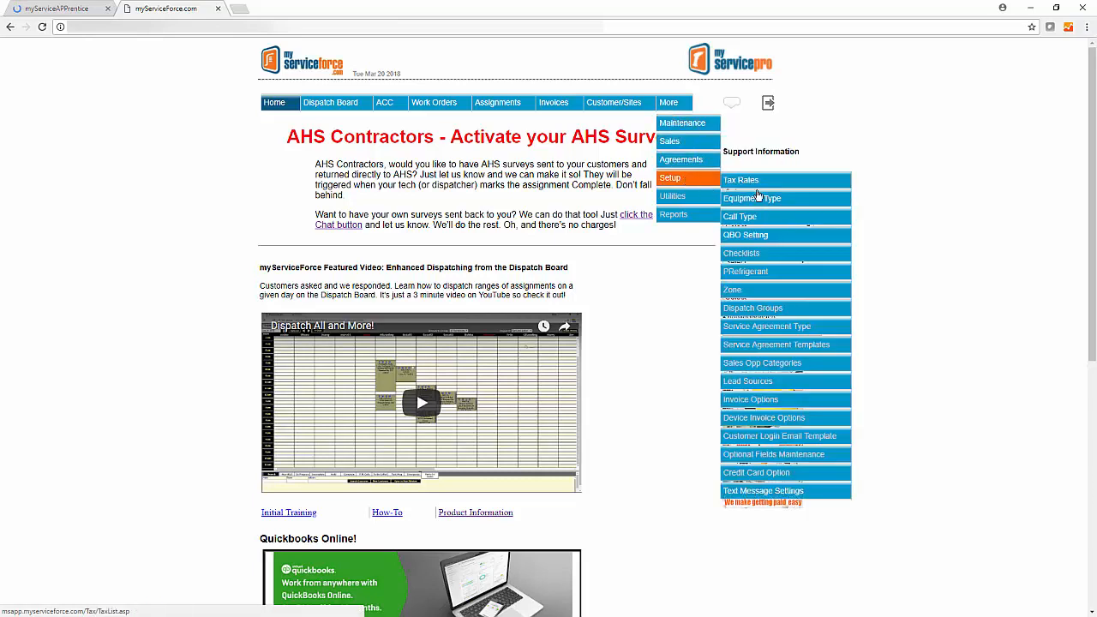
pyautogui.click(792, 492)
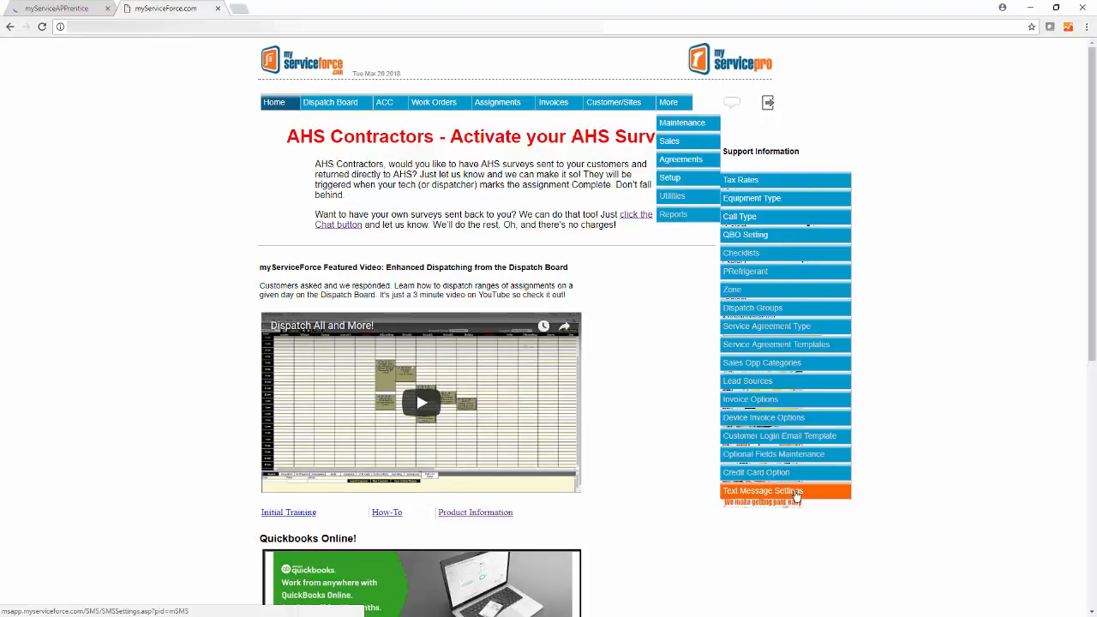
pyautogui.click(796, 494)
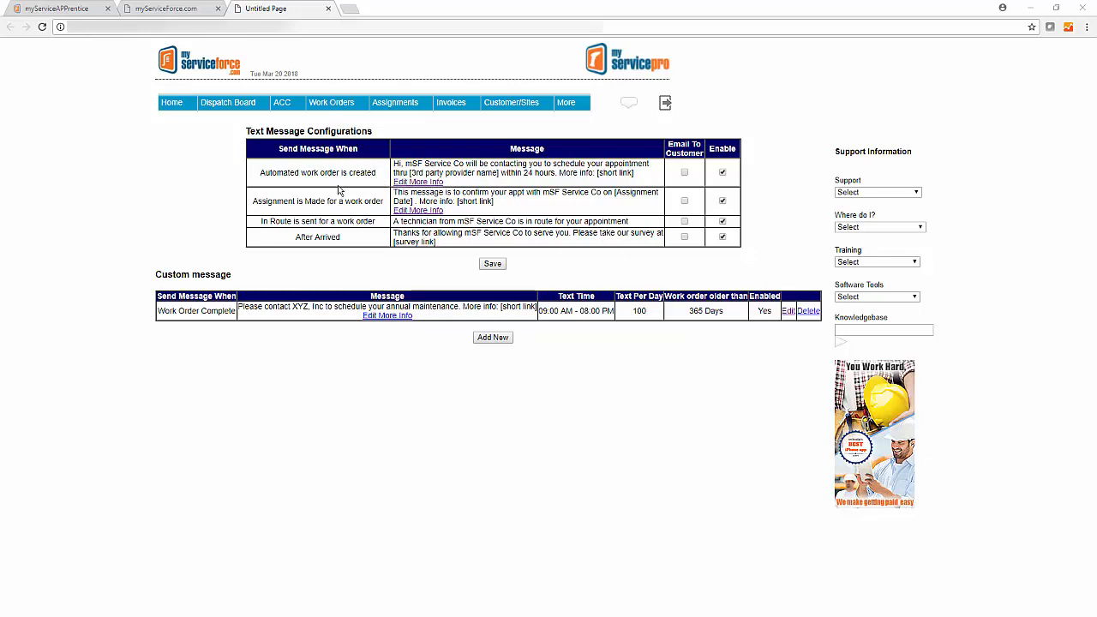
# - Examine the Send Message When, Message, Enable and Email To Customer columns of the text message configurations
pyautogui.tripleClick(318, 148)
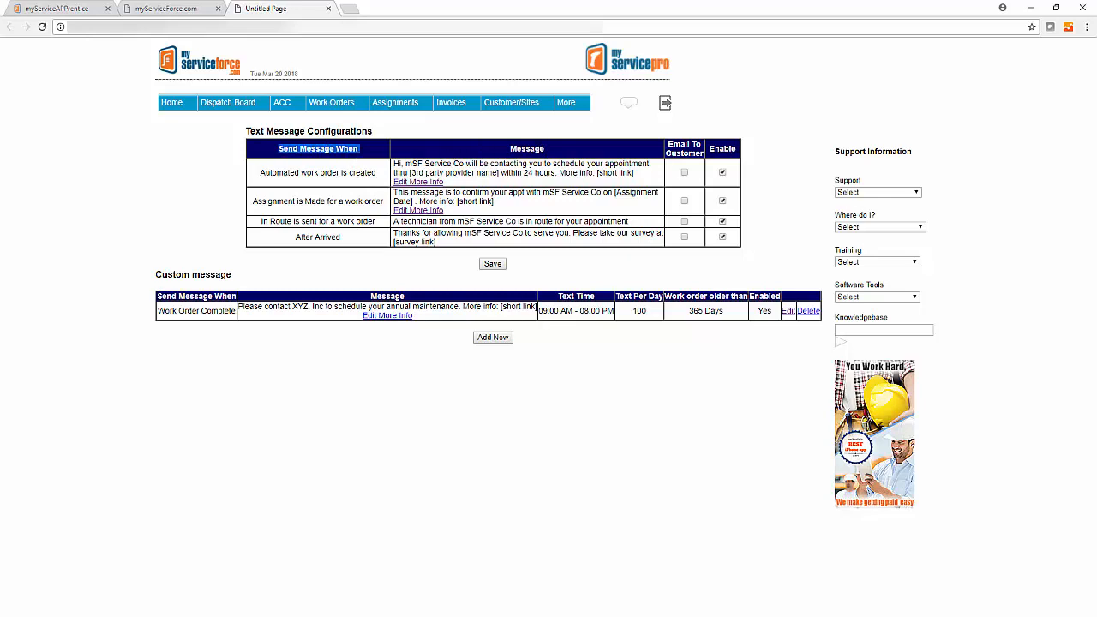
pyautogui.doubleClick(535, 149)
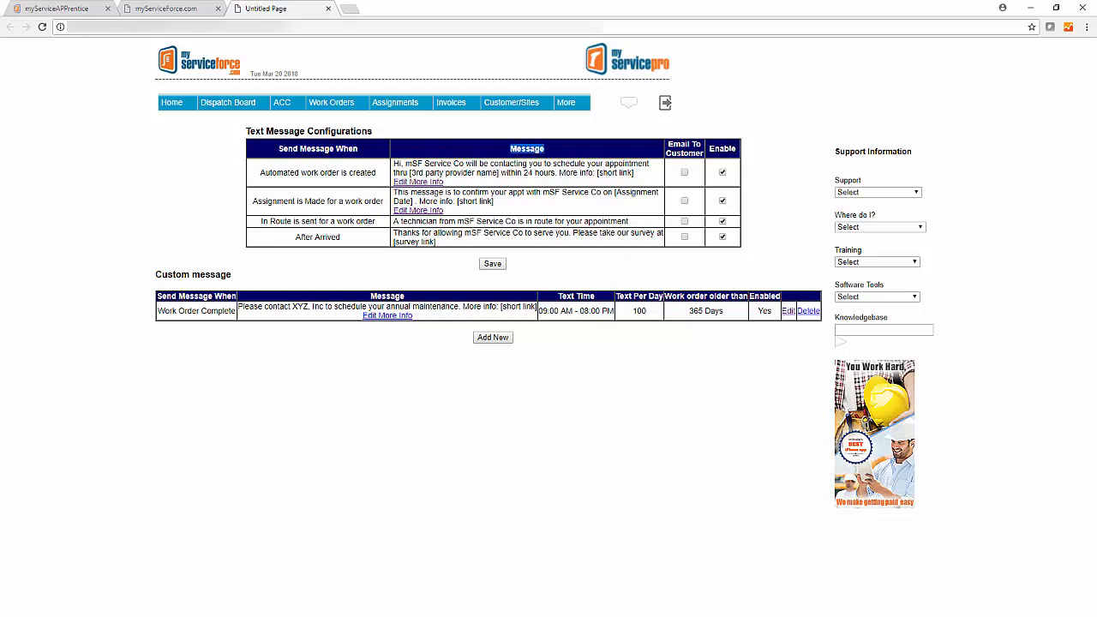
pyautogui.doubleClick(724, 149)
pyautogui.click(721, 171)
pyautogui.click(722, 172)
pyautogui.click(722, 174)
pyautogui.tripleClick(687, 149)
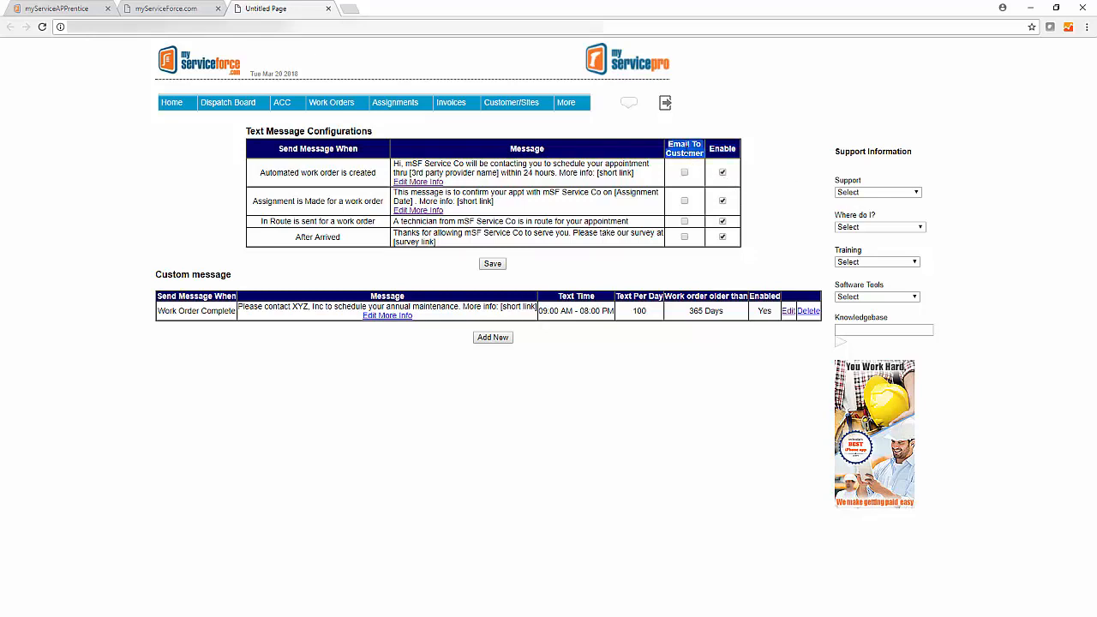
pyautogui.click(692, 157)
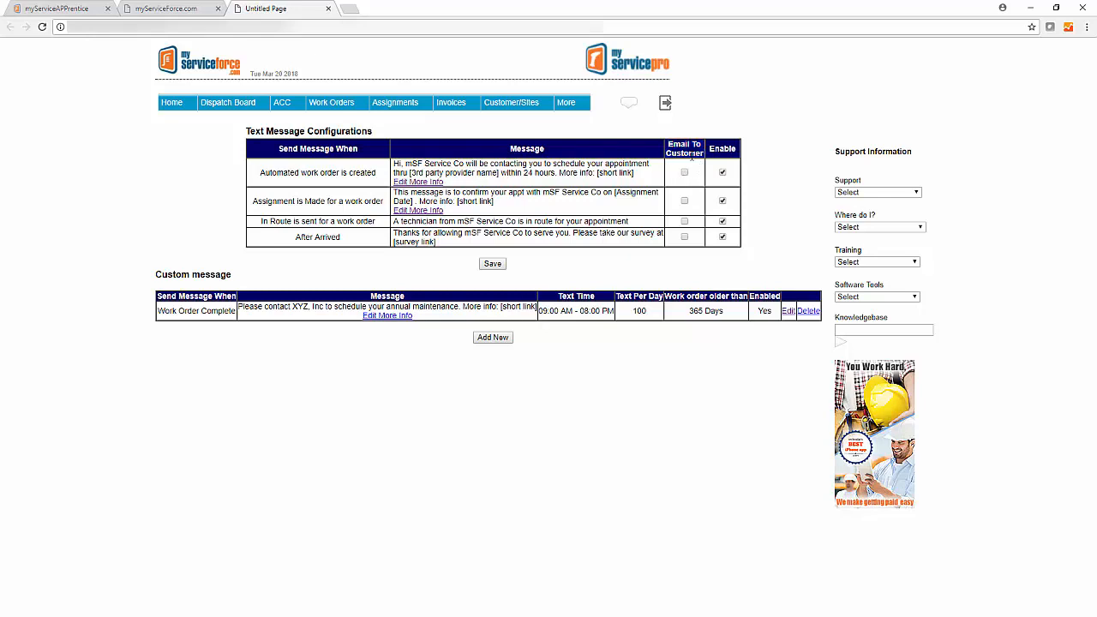
# - Review the automated work order message and view its More Info landing page, closing the page when done
pyautogui.tripleClick(374, 172)
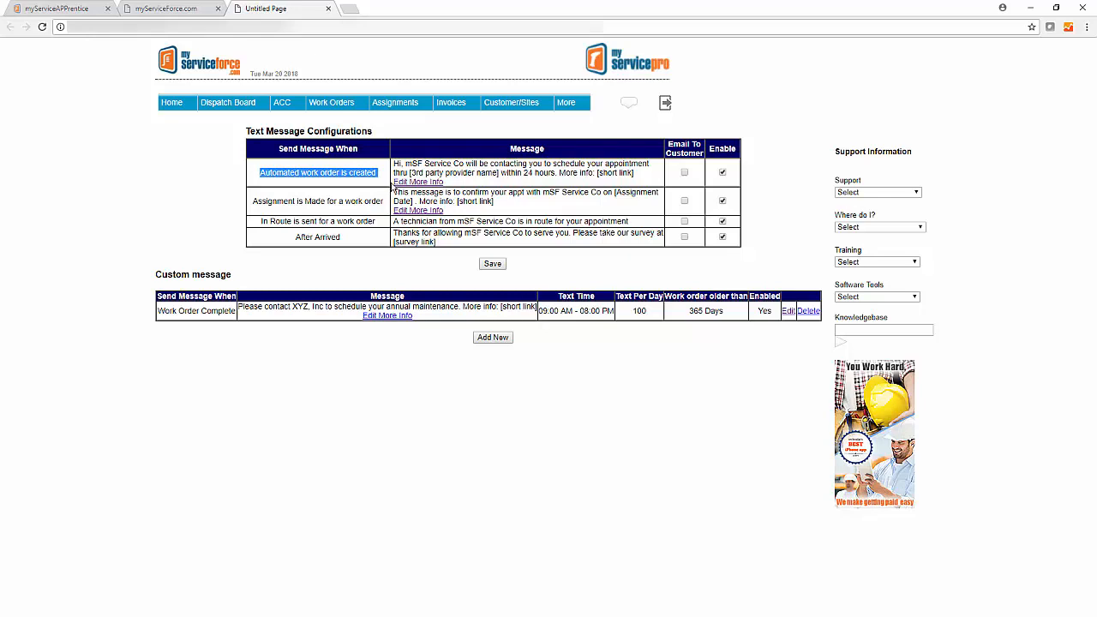
pyautogui.tripleClick(457, 175)
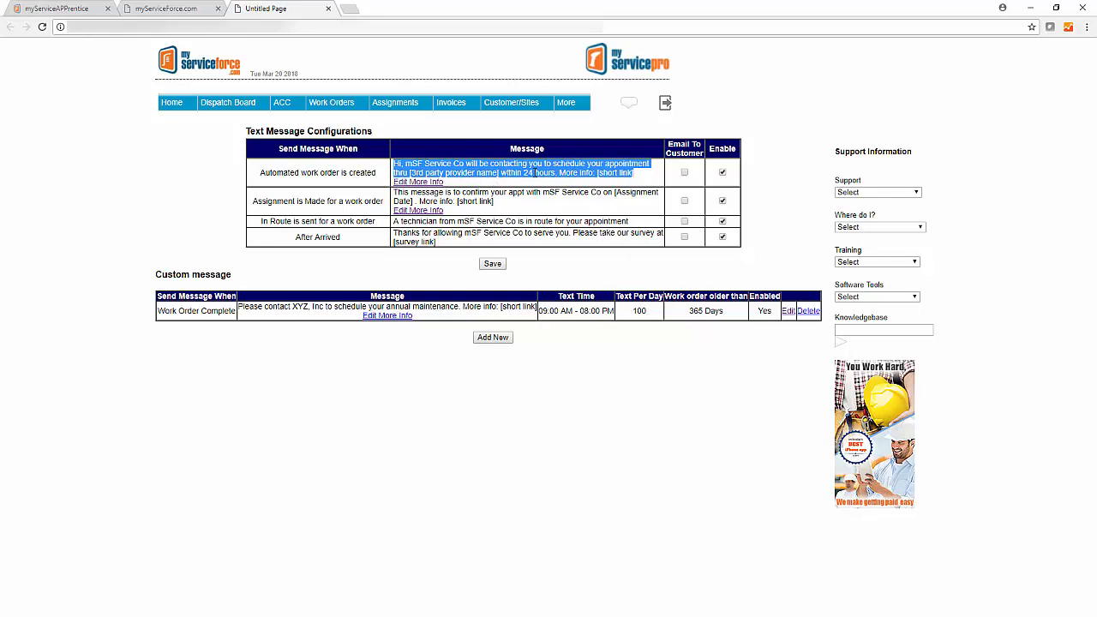
pyautogui.click(613, 172)
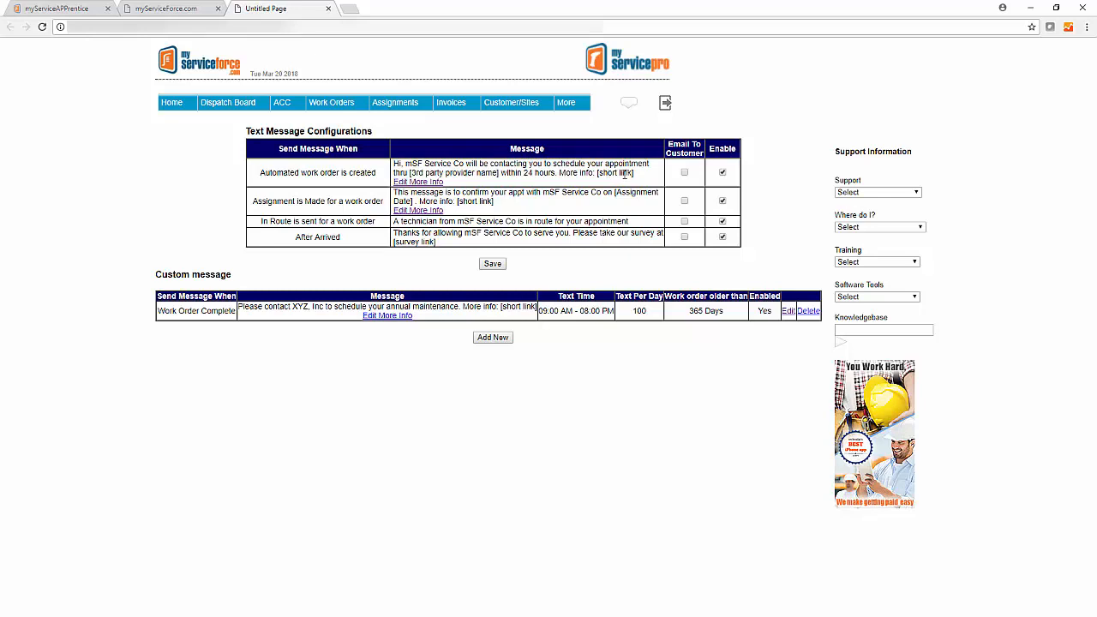
pyautogui.click(420, 183)
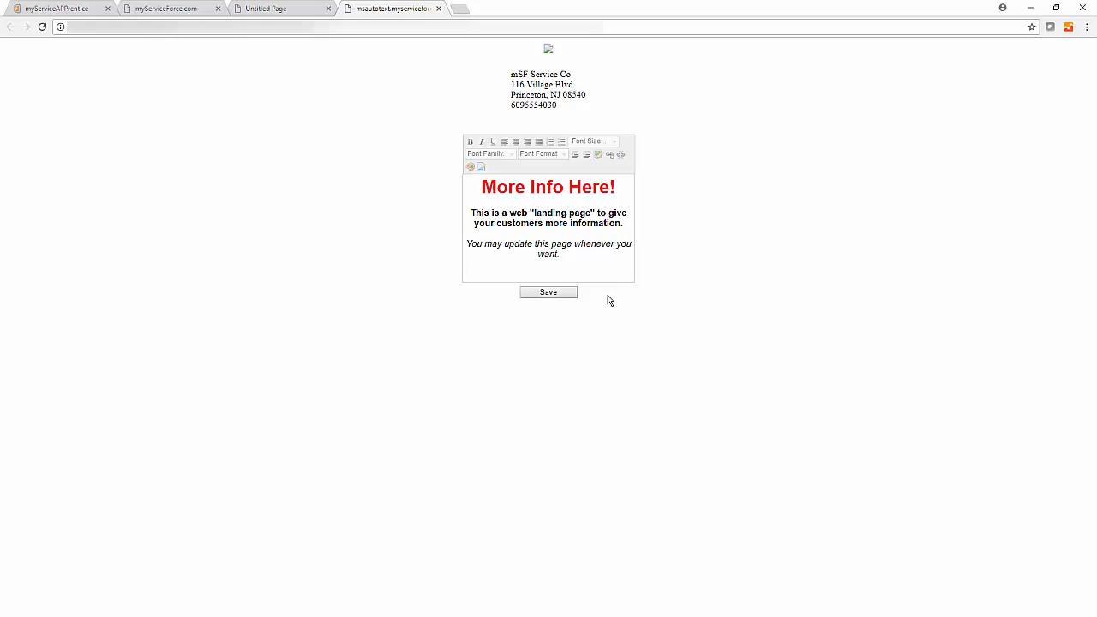
pyautogui.hotkey('ctrl', 'w')
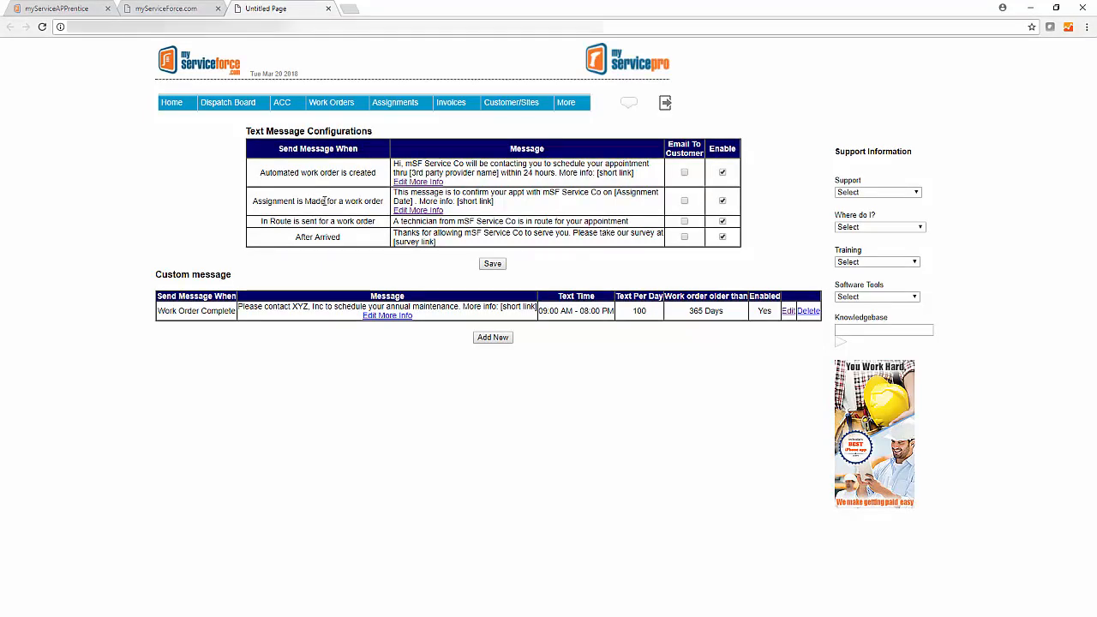
# - Open the More Info landing page of the message for a made assignment and save it
pyautogui.tripleClick(325, 201)
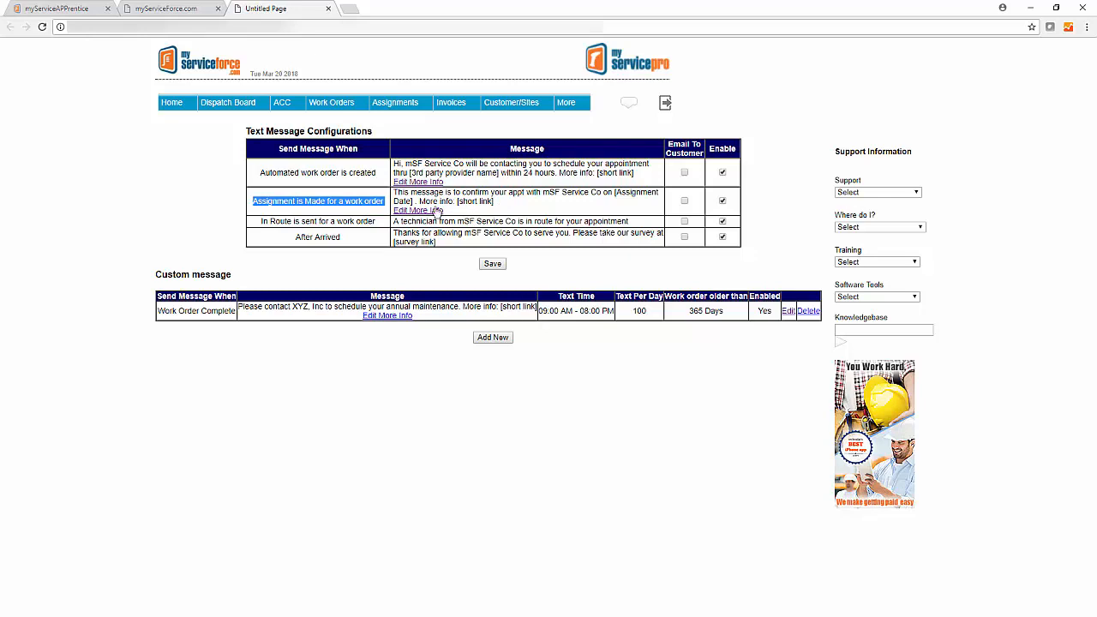
pyautogui.click(418, 210)
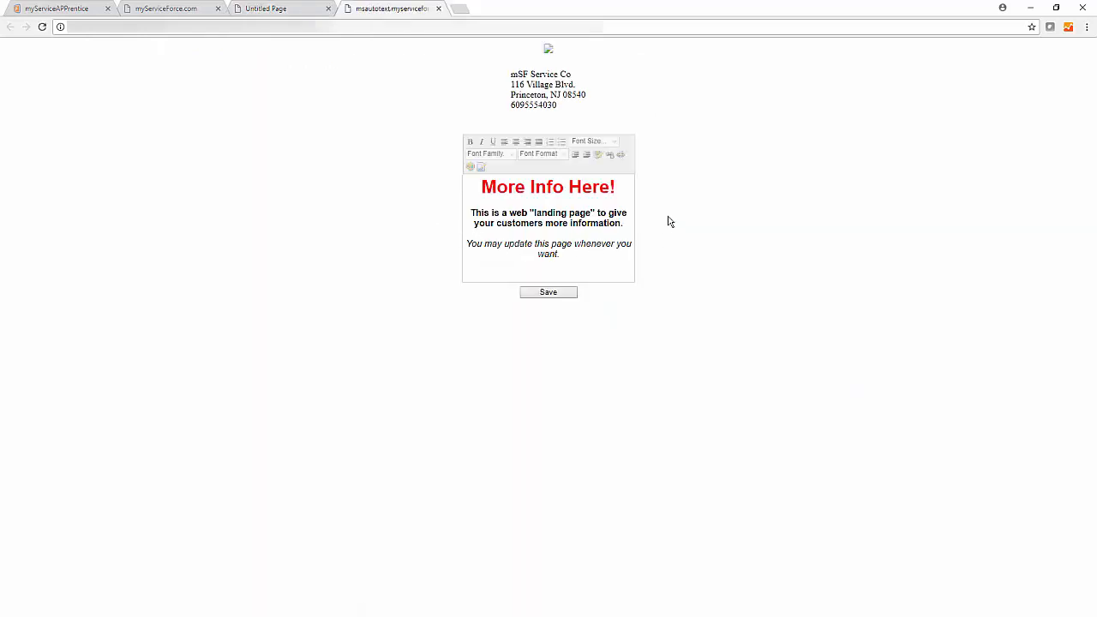
pyautogui.click(562, 293)
pyautogui.click(569, 295)
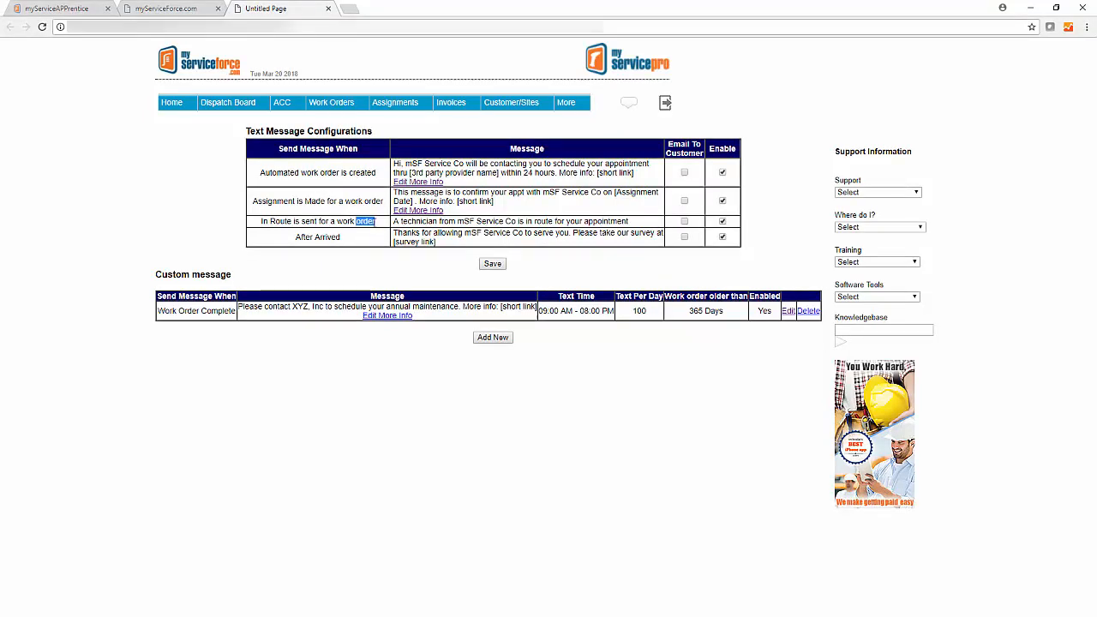
# - Review the triggers and message texts of the In Route and After Arrived configurations
pyautogui.tripleClick(374, 222)
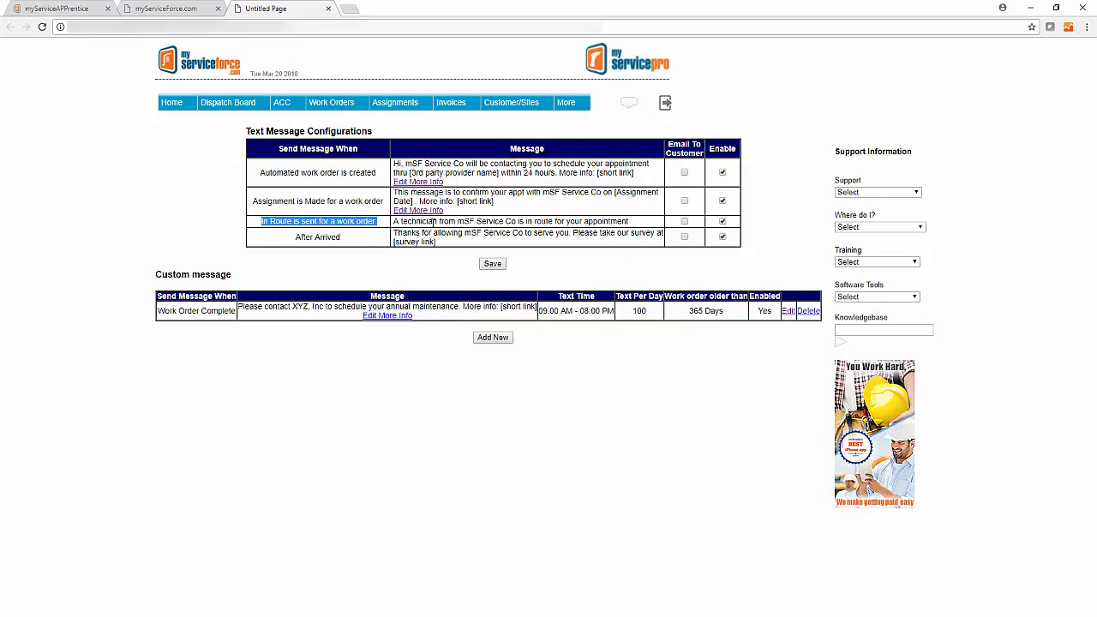
pyautogui.tripleClick(432, 221)
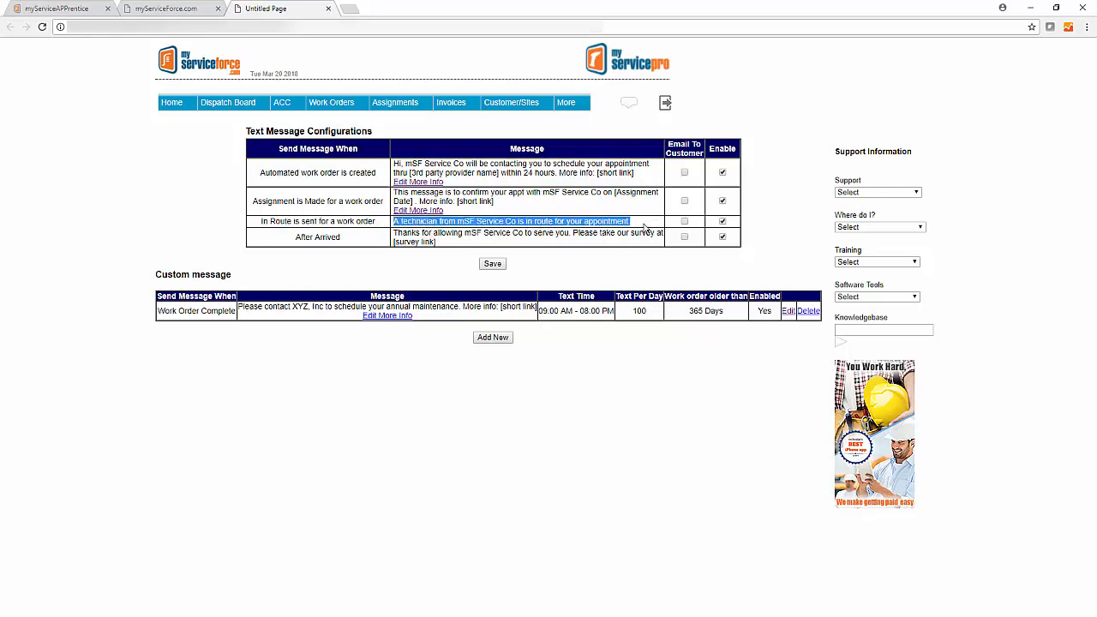
pyautogui.click(331, 240)
pyautogui.tripleClick(331, 240)
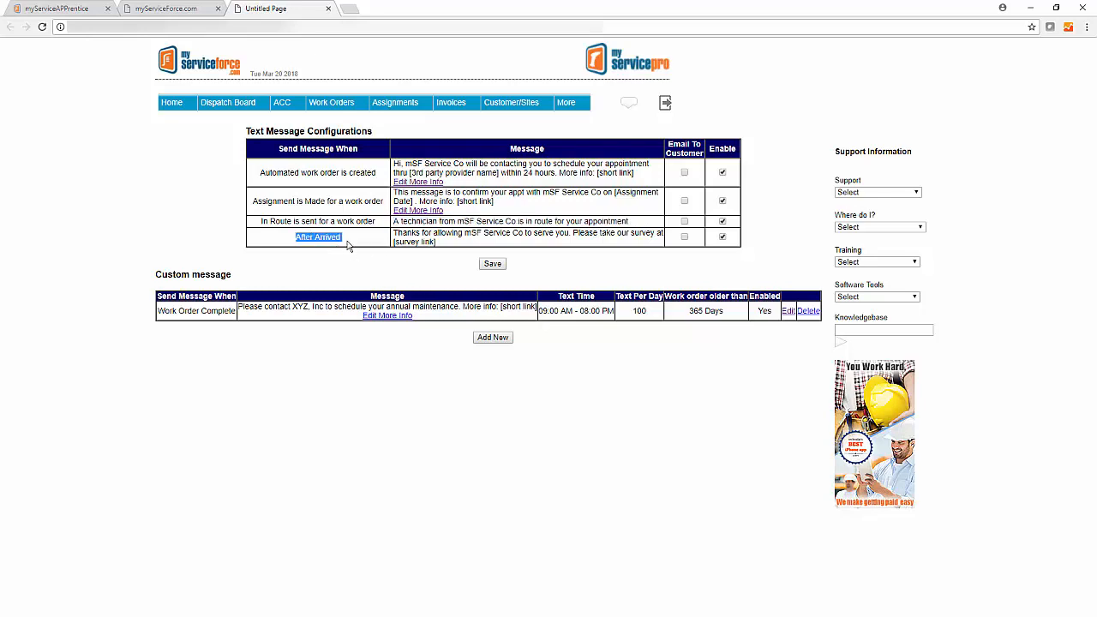
pyautogui.click(349, 247)
pyautogui.tripleClick(467, 232)
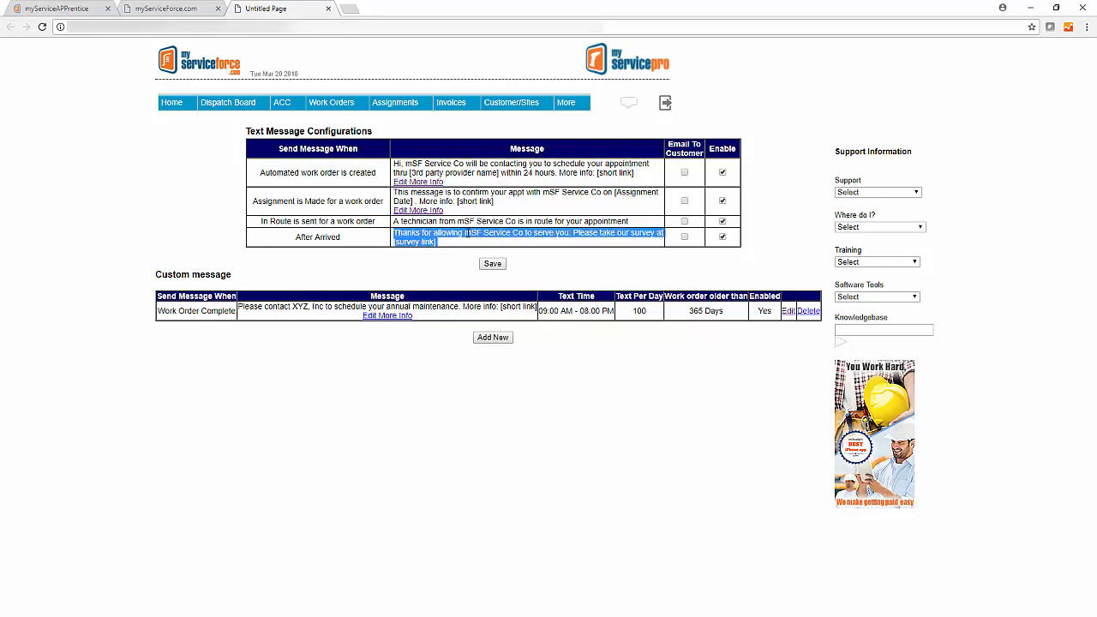
pyautogui.click(460, 247)
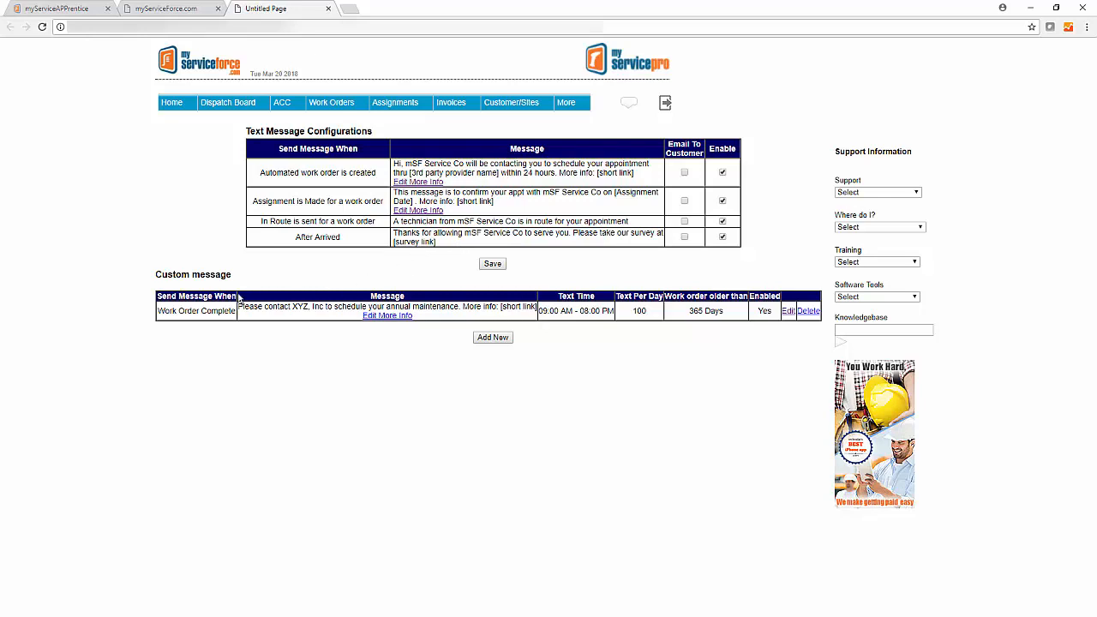
# - Open the Work Order Complete custom message for editing and choose Complete as the work order status that triggers it
pyautogui.tripleClick(206, 274)
pyautogui.click(212, 288)
pyautogui.click(787, 312)
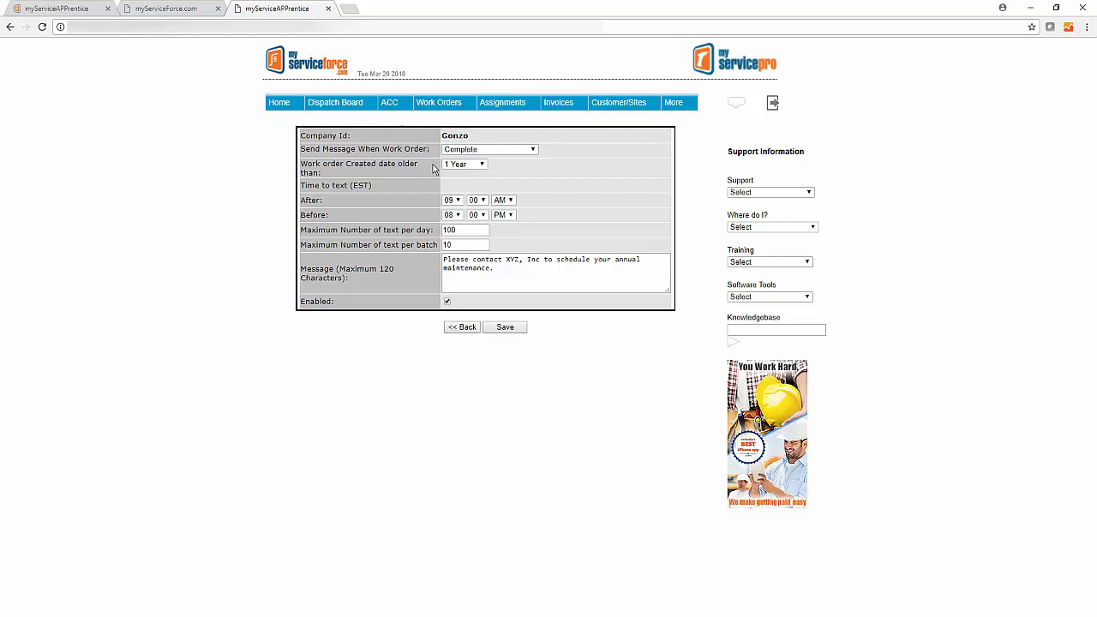
pyautogui.click(503, 151)
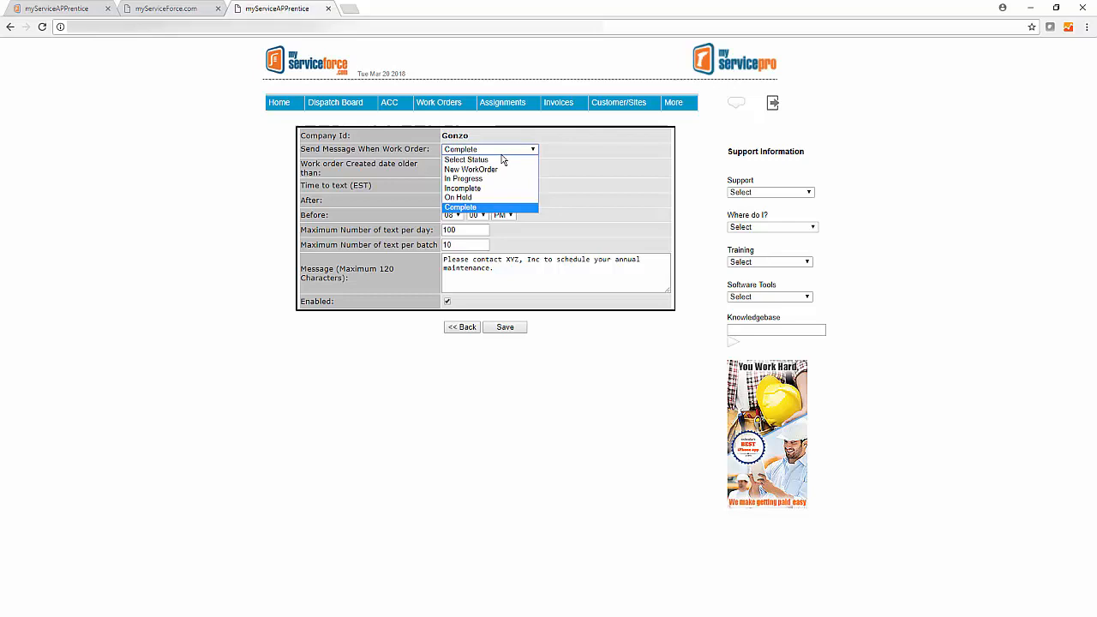
pyautogui.click(524, 208)
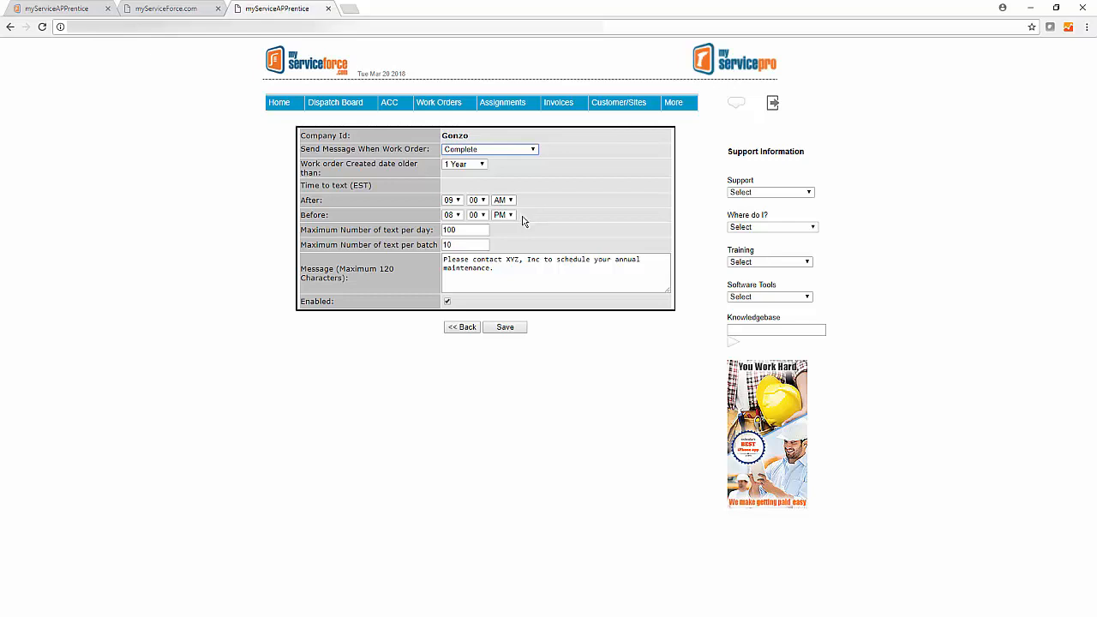
# - Check the custom message's daily and per-batch text limits and its message text, and save the custom message
pyautogui.click(479, 231)
pyautogui.doubleClick(474, 246)
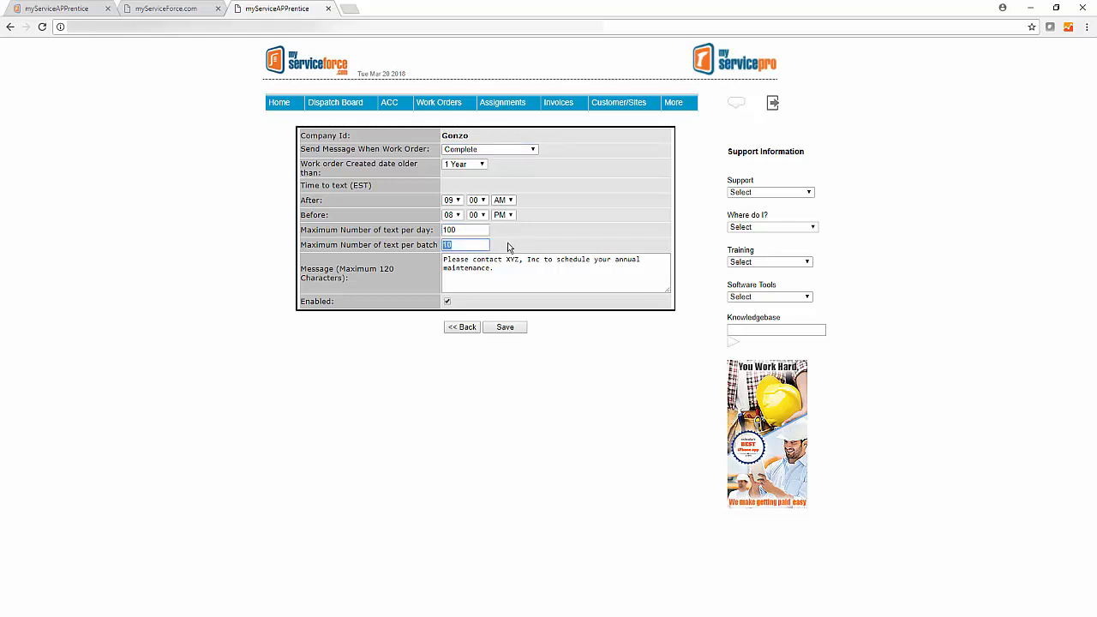
pyautogui.click(508, 247)
pyautogui.doubleClick(387, 271)
pyautogui.click(397, 279)
pyautogui.tripleClick(531, 276)
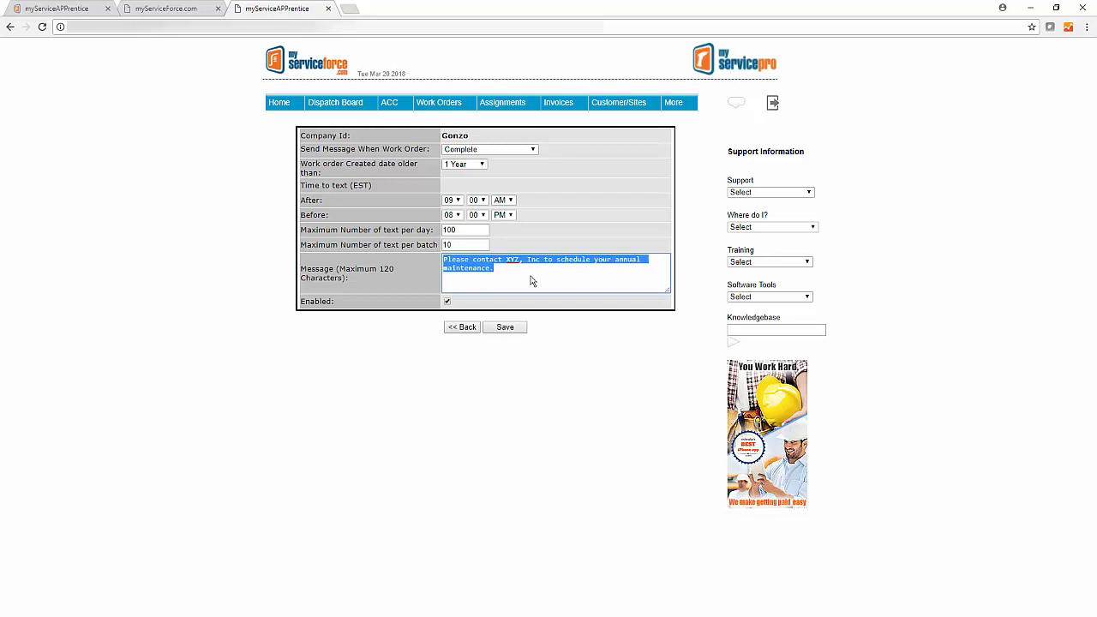
pyautogui.click(531, 280)
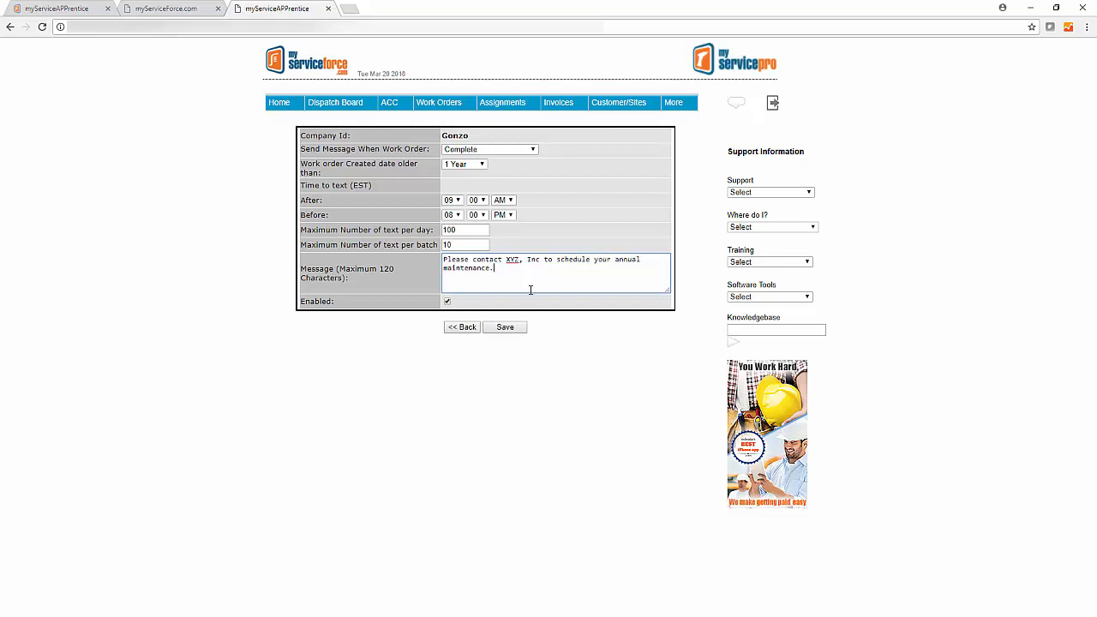
pyautogui.click(518, 329)
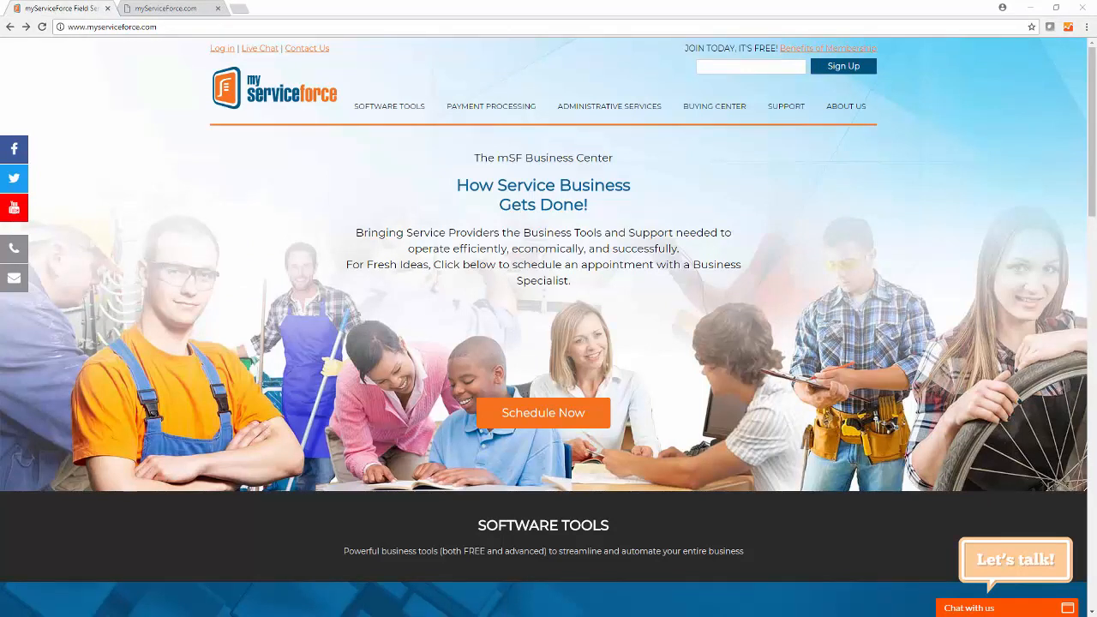
# - Close the myServiceForce.com application page and open the live chat form on the public website
pyautogui.click(218, 8)
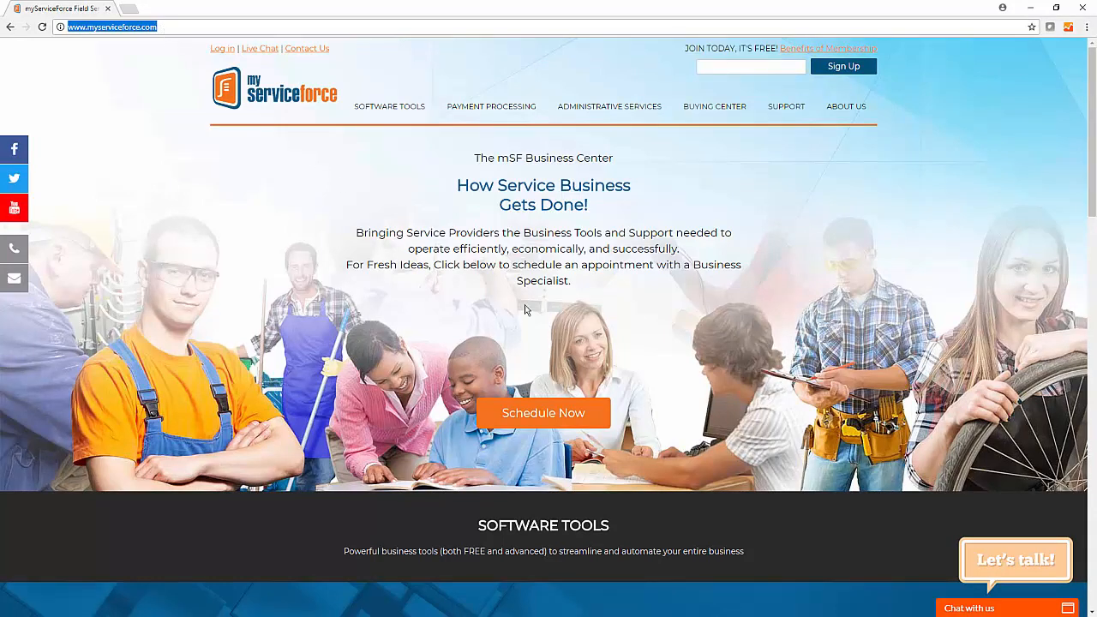
pyautogui.click(1005, 610)
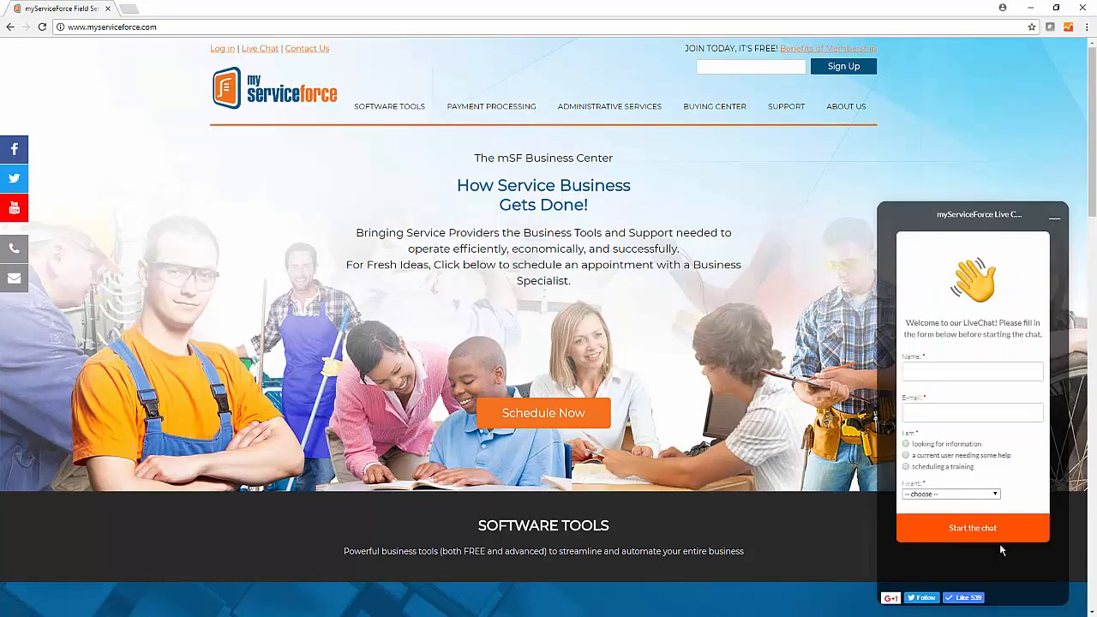